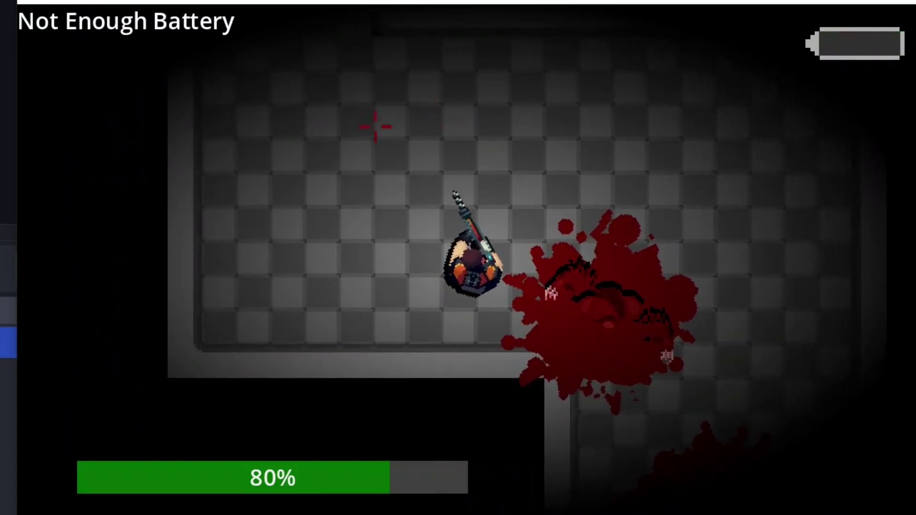
Walk the player down the corridor past the two dead enemies and back up around the corner in the running game.
key("d")
key("s")
key("s")
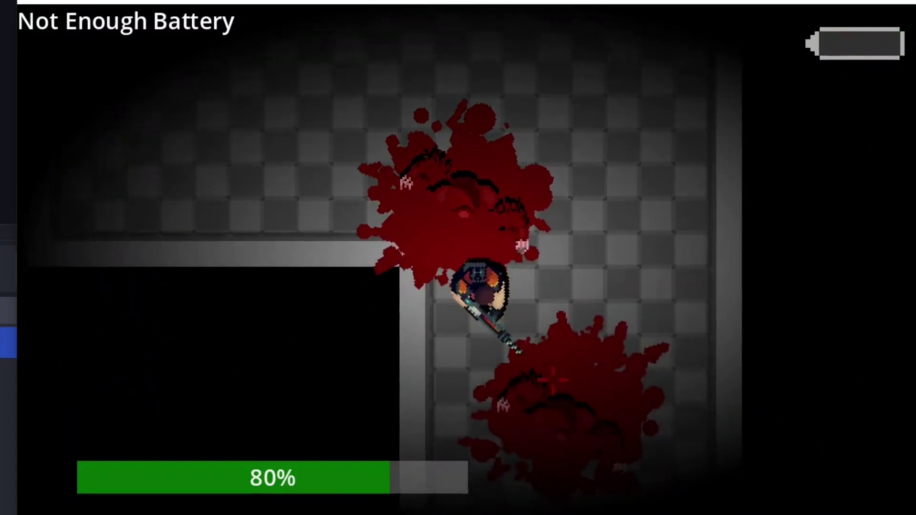
key("s")
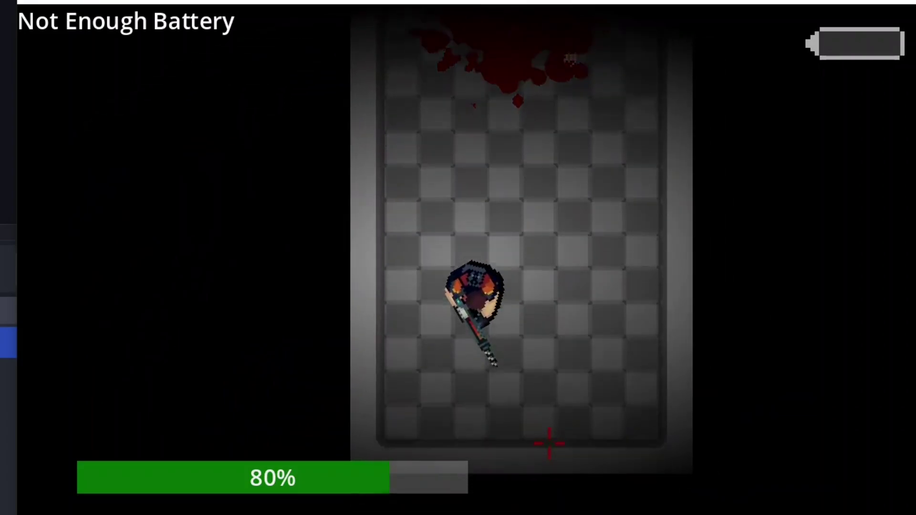
key("d")
key("w")
key("w")
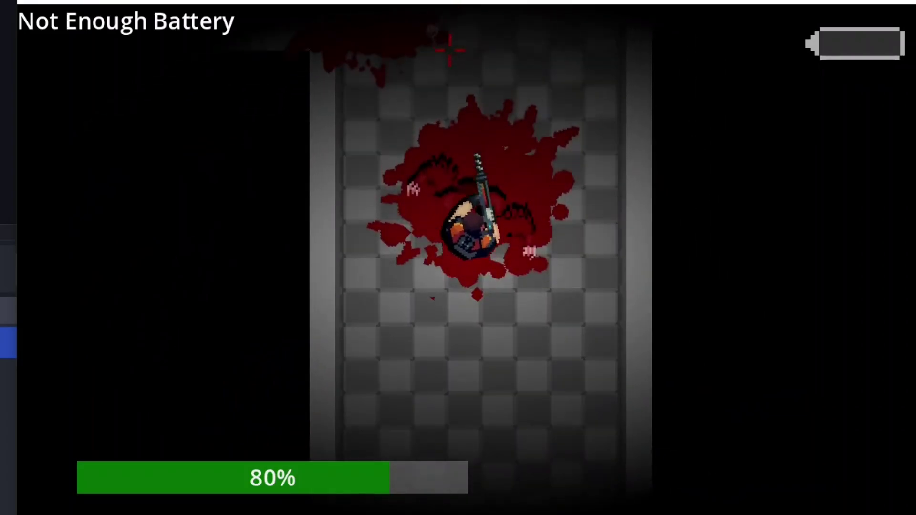
key("w")
key("a")
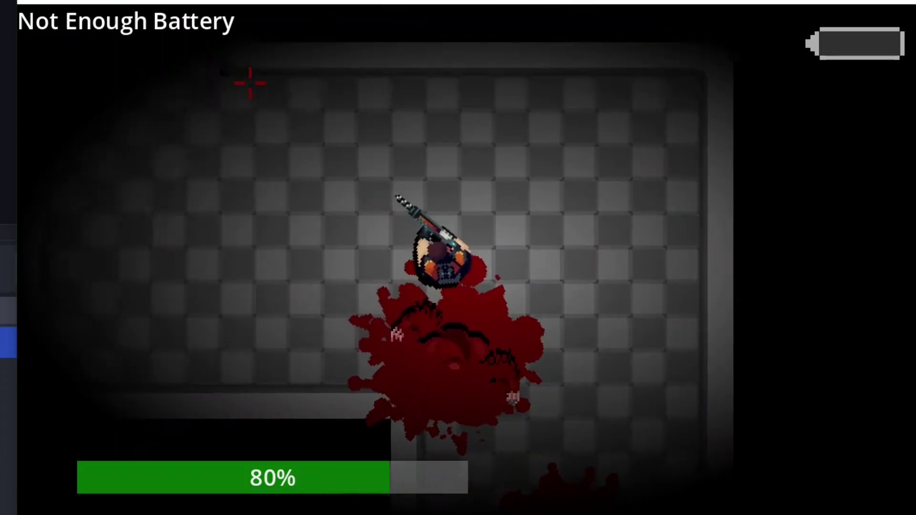
key("w")
key("a")
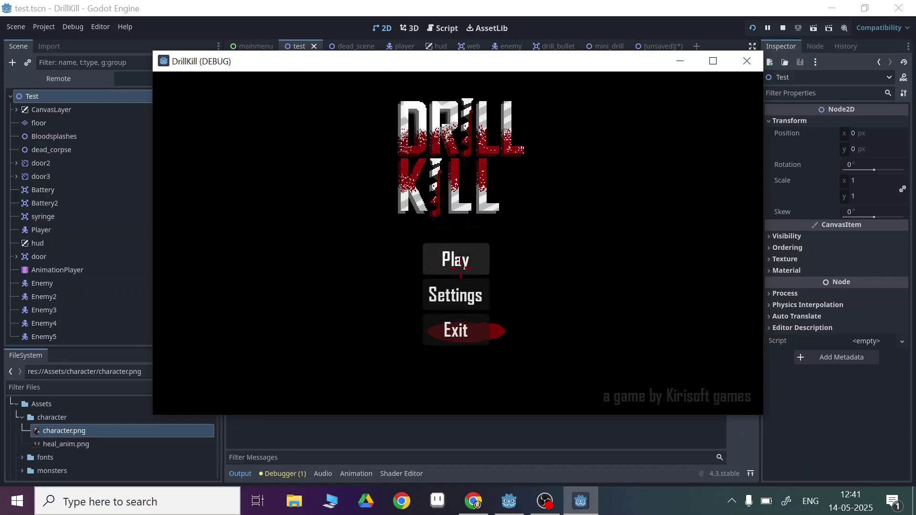
Start playing DrillKill from its main menu and move the player up the corridor to meet the first enemy.
left_click(437, 259)
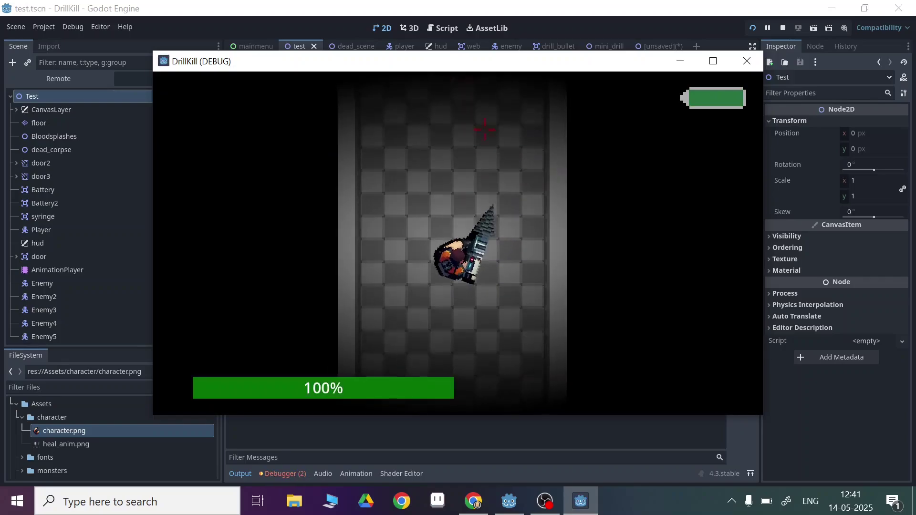
key("d")
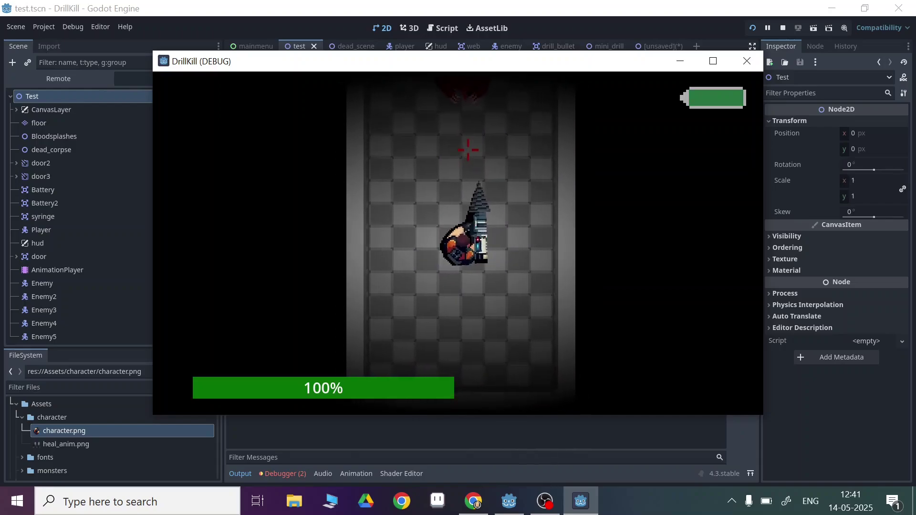
key("w")
key("a")
key("d")
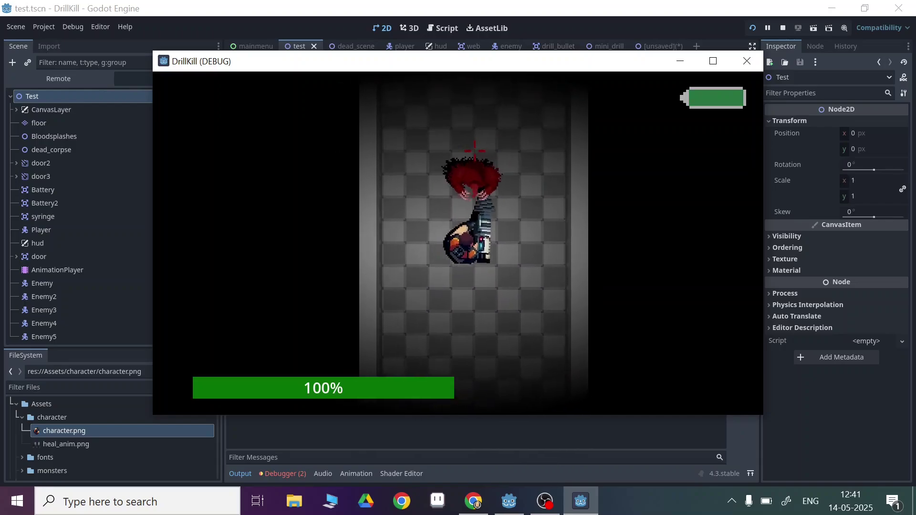
key("w")
key("a")
key("s")
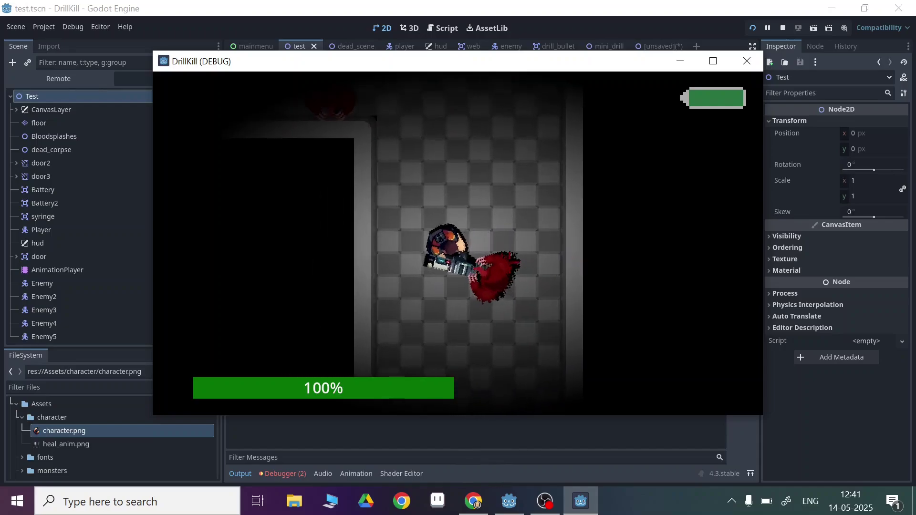
Back the player down to the corridor's dead end while aiming the large drill at the chasing enemy.
key("s")
key("d")
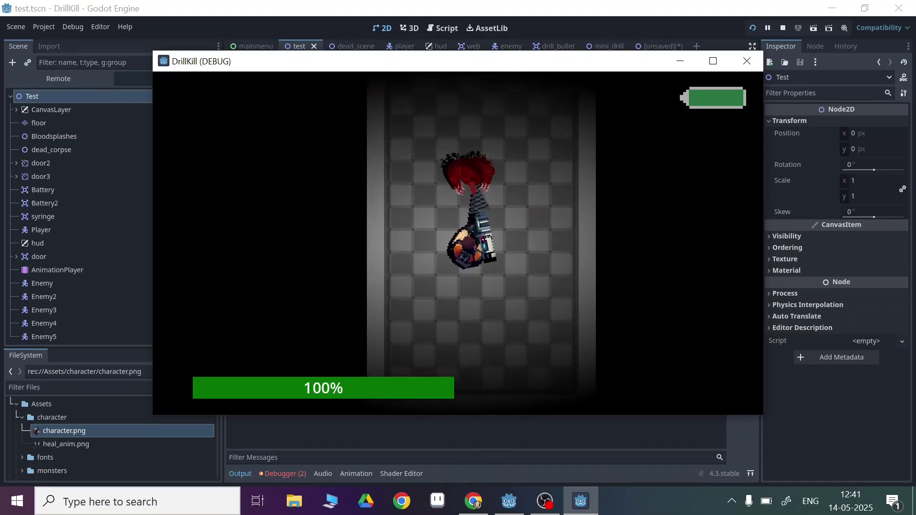
key("a")
key("d")
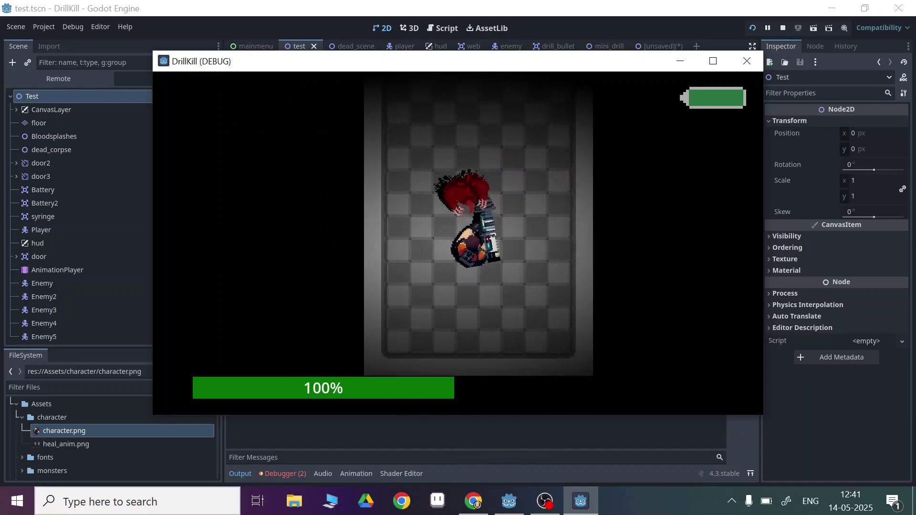
key("a")
key("s")
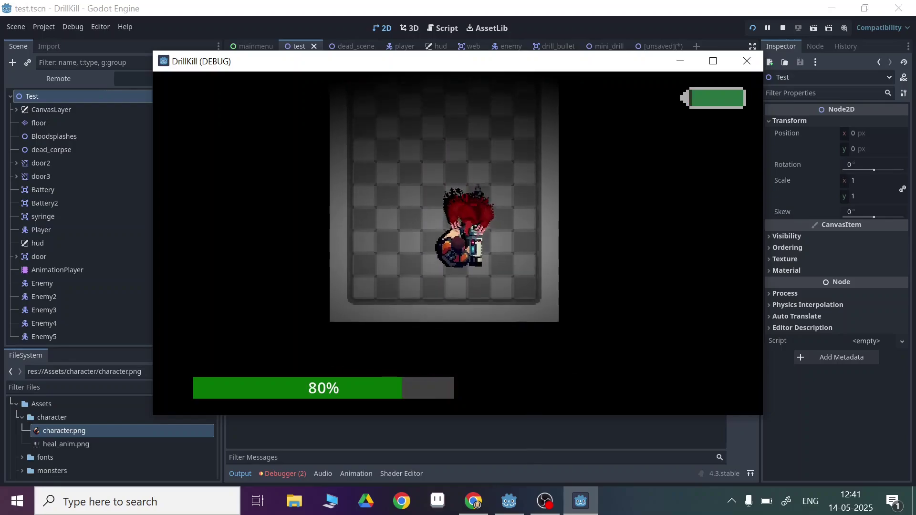
Attack the adjacent enemy with the large drill and head back up the corridor.
left_click(476, 202)
key("w")
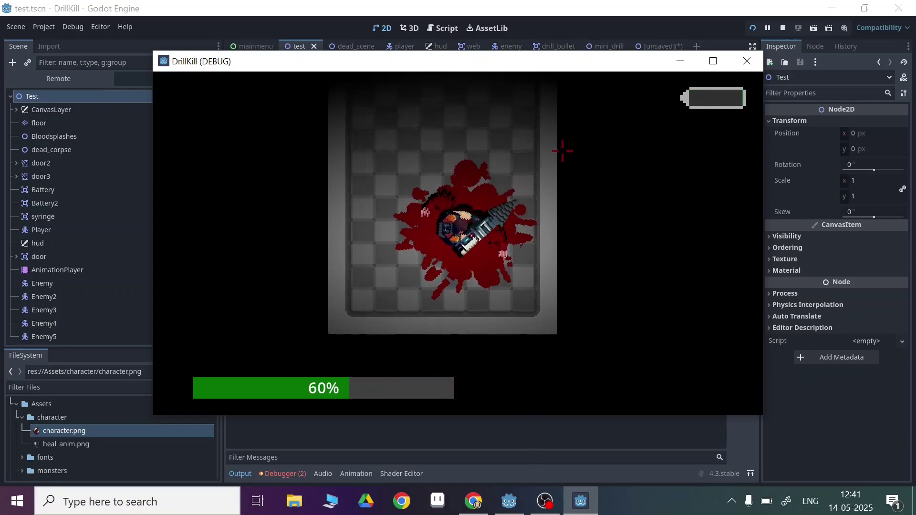
key("w")
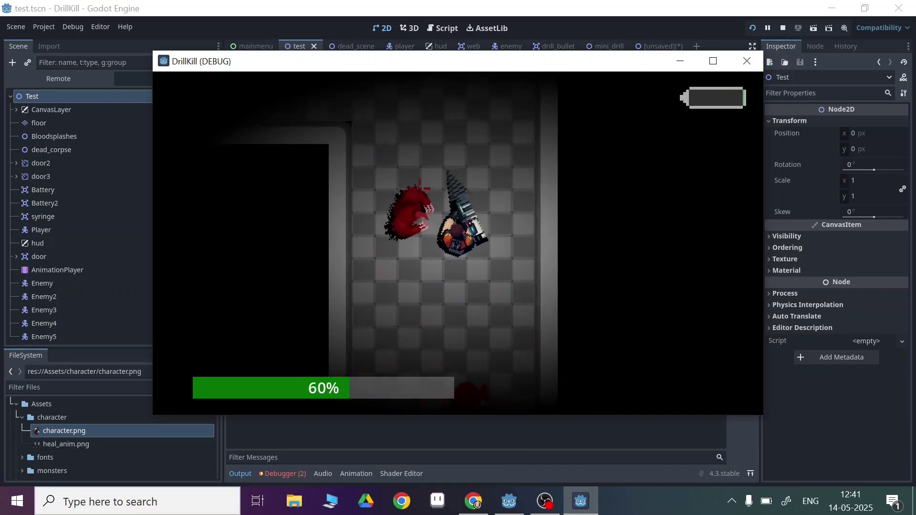
Retreat from the next enemy, switch to the second weapon and fire at it.
key("s")
key("s")
key("2")
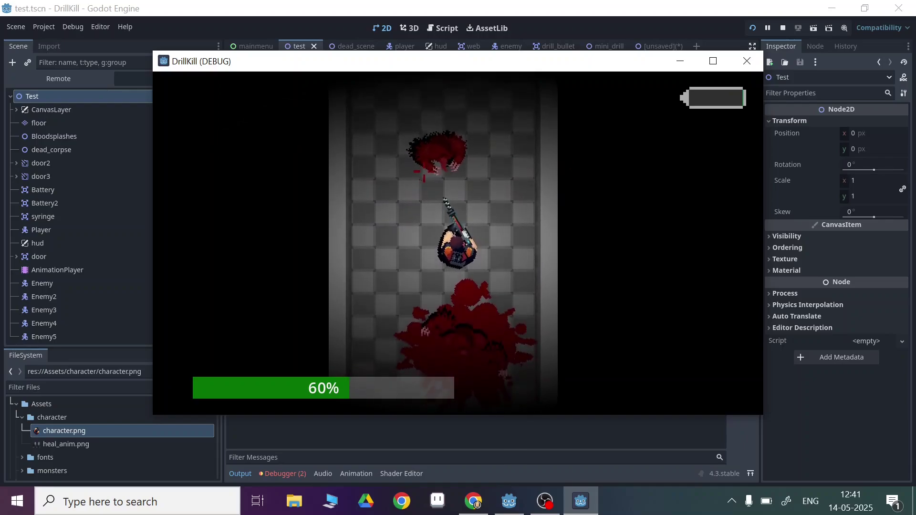
left_click(446, 188)
Close the game test, collapse the output log and open the unsaved scene containing the character sprite.
left_click(747, 62)
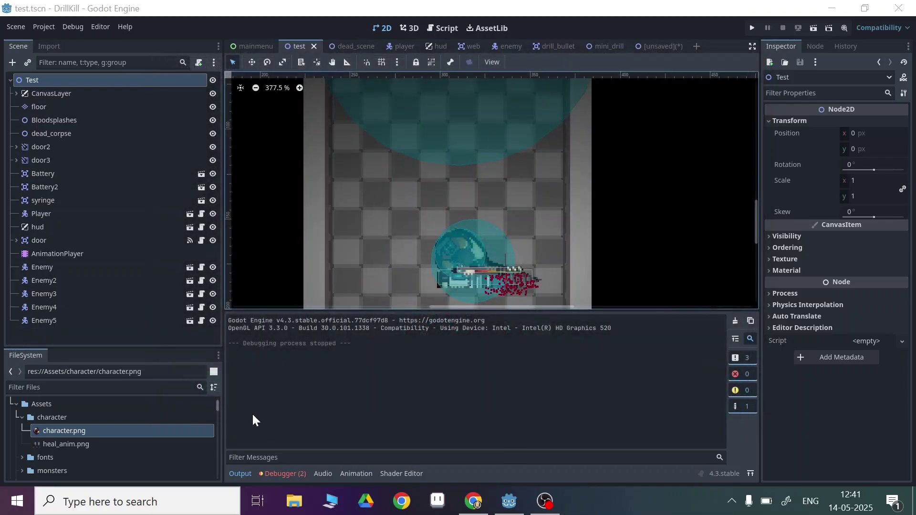
left_click(241, 473)
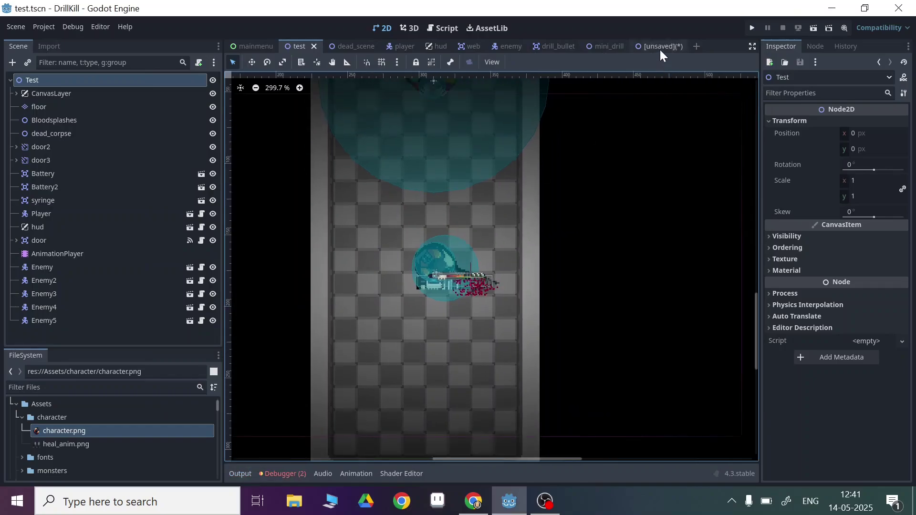
left_click(658, 47)
scroll(307, 183, "up", 2)
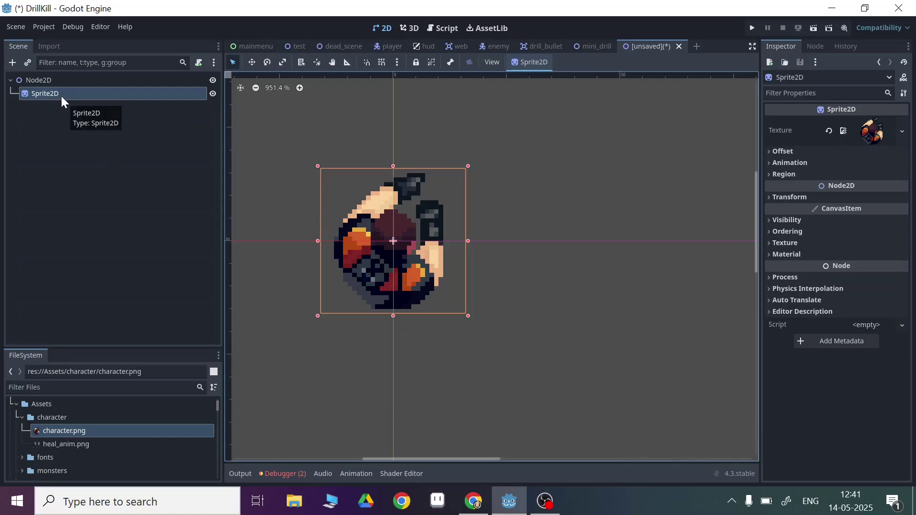
Duplicate the Sprite2D node and try offsetting the copy down and slightly left, undoing that move.
key("ctrl+d")
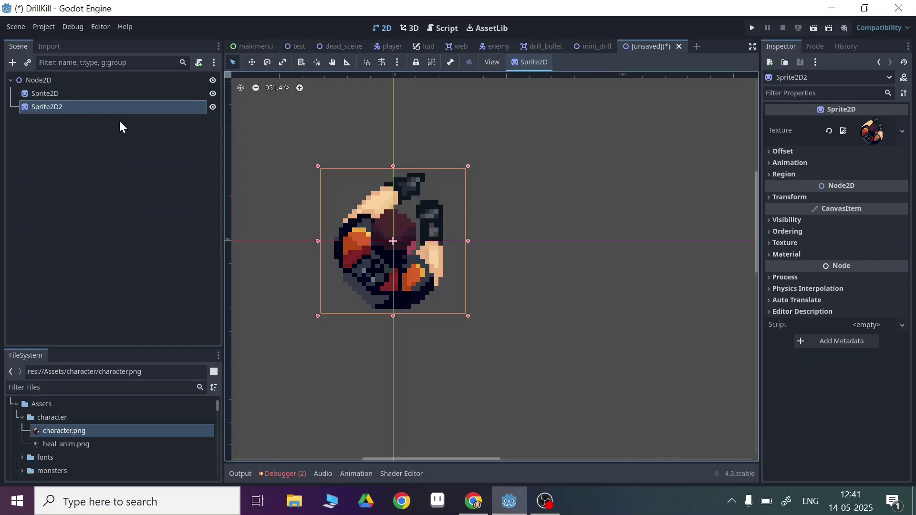
left_click(251, 62)
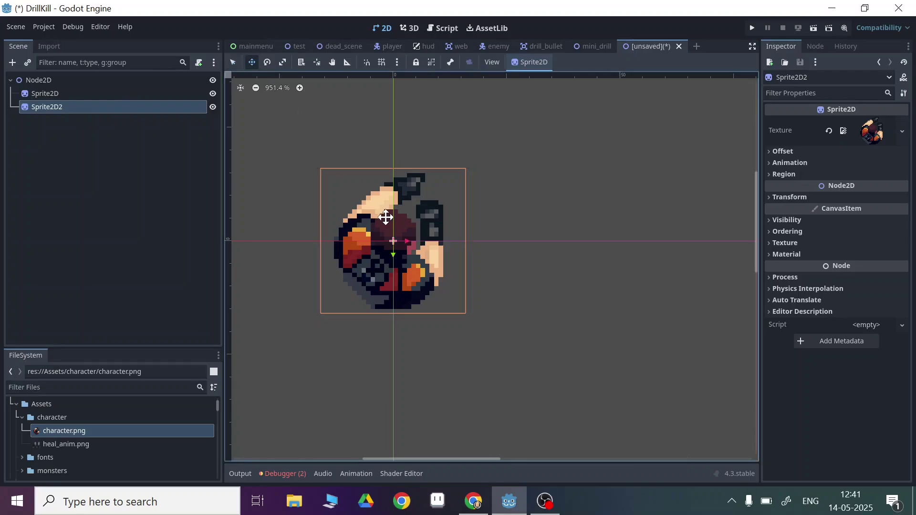
left_click_drag(384, 216, 381, 233)
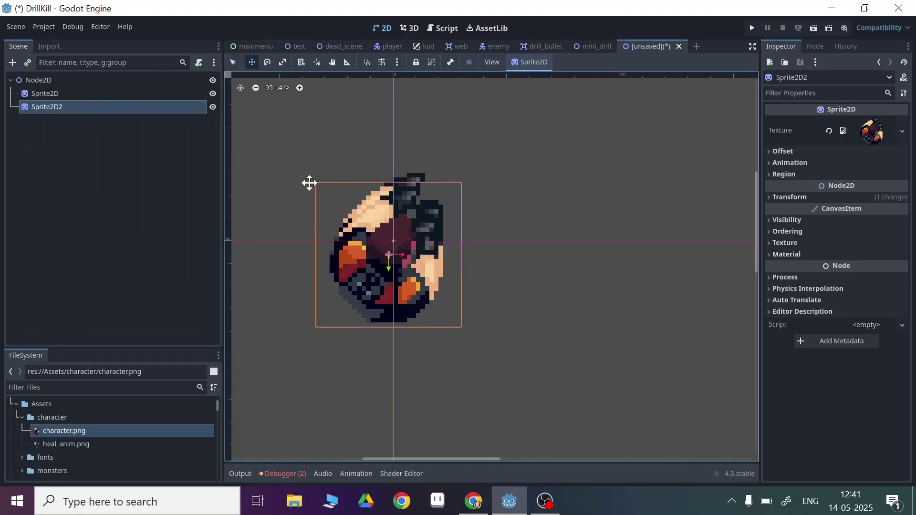
left_click(74, 112)
key("ctrl+z")
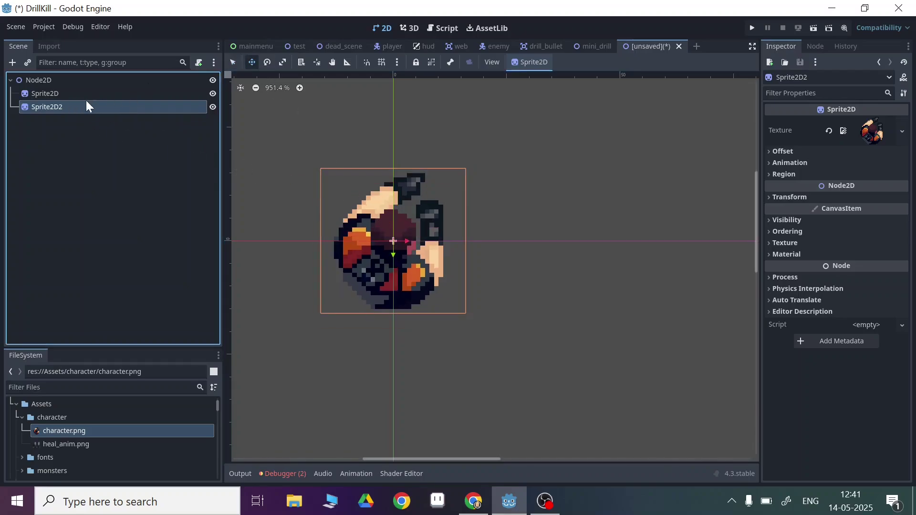
Rename the original sprite node as shadow and its duplicate as Sprite2D.
left_click(67, 95)
left_click(67, 94)
type("s")
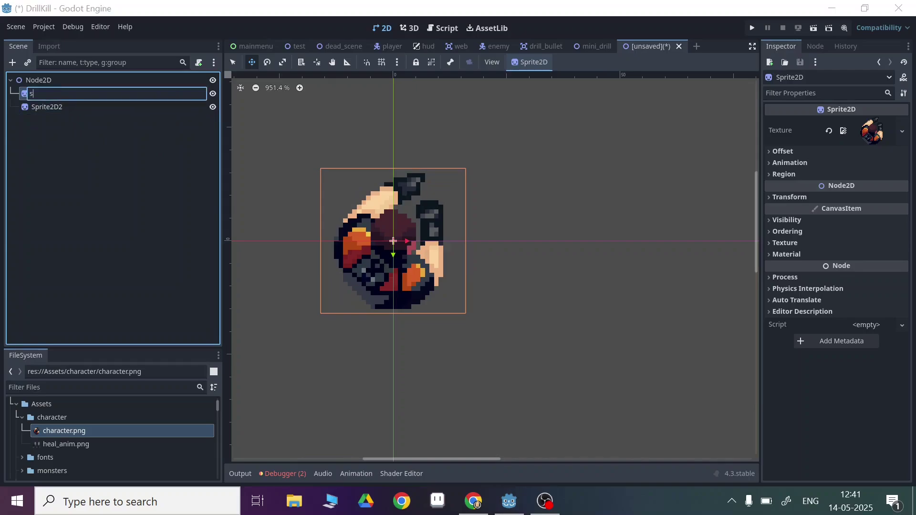
type("hadow")
key("Return")
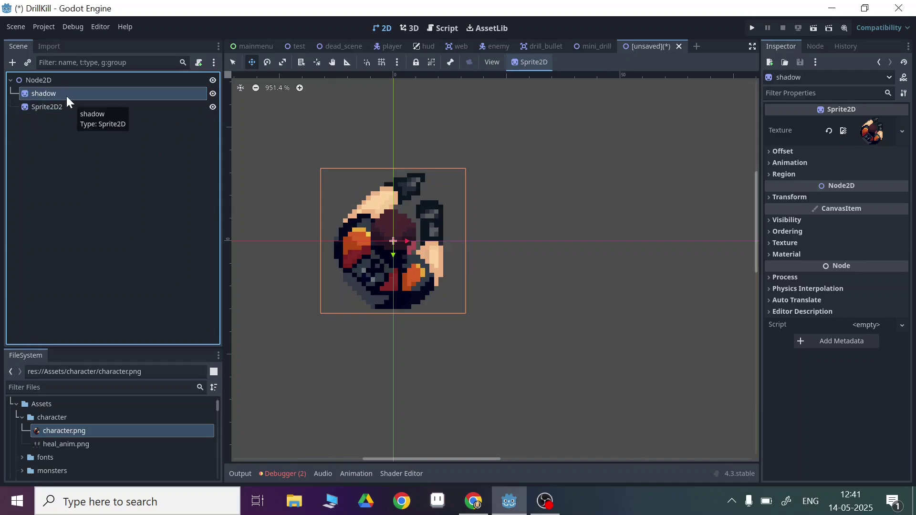
left_click(66, 106)
left_click(66, 105)
key("End")
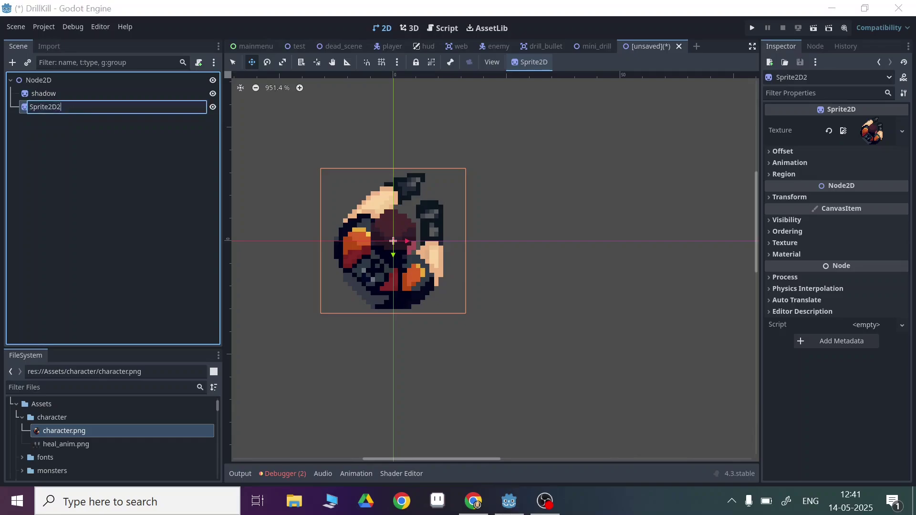
key("Return")
Move the shadow sprite by (-1, 2) px and set its Self Modulate colour to black (000000).
left_click(72, 94)
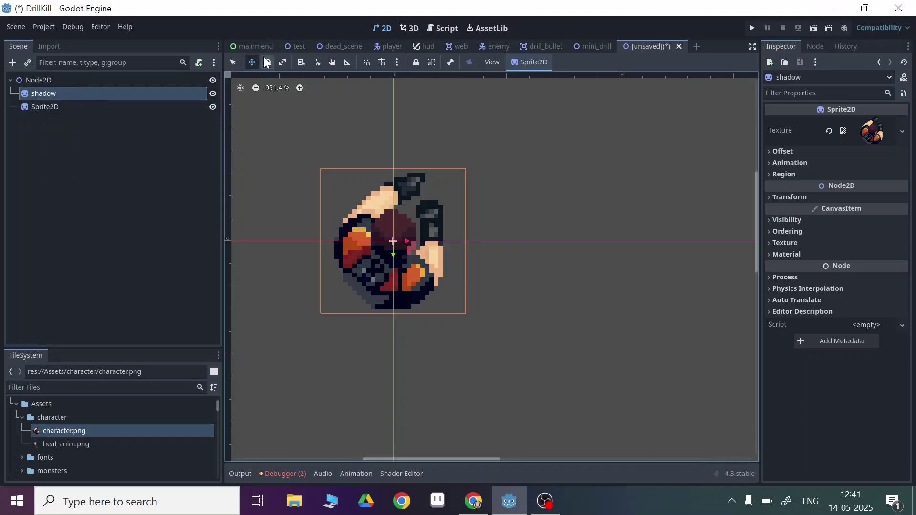
left_click_drag(384, 213, 386, 218)
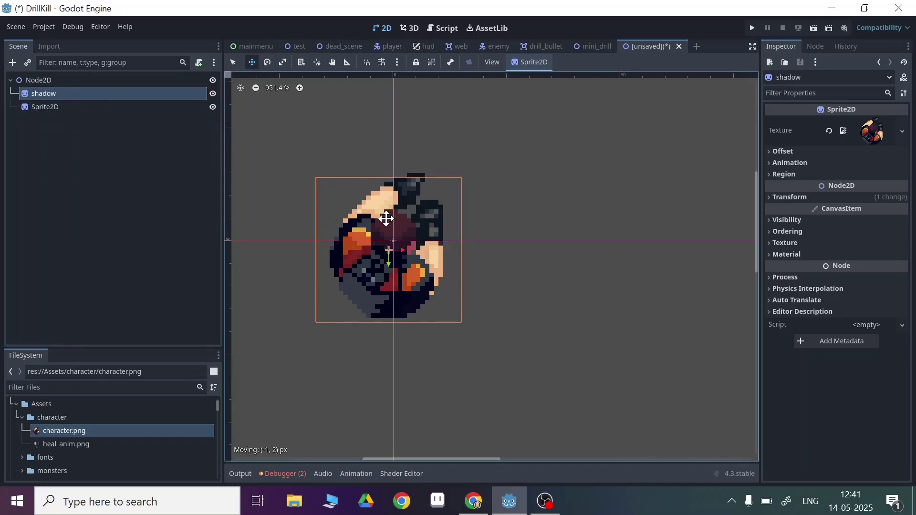
left_click(795, 221)
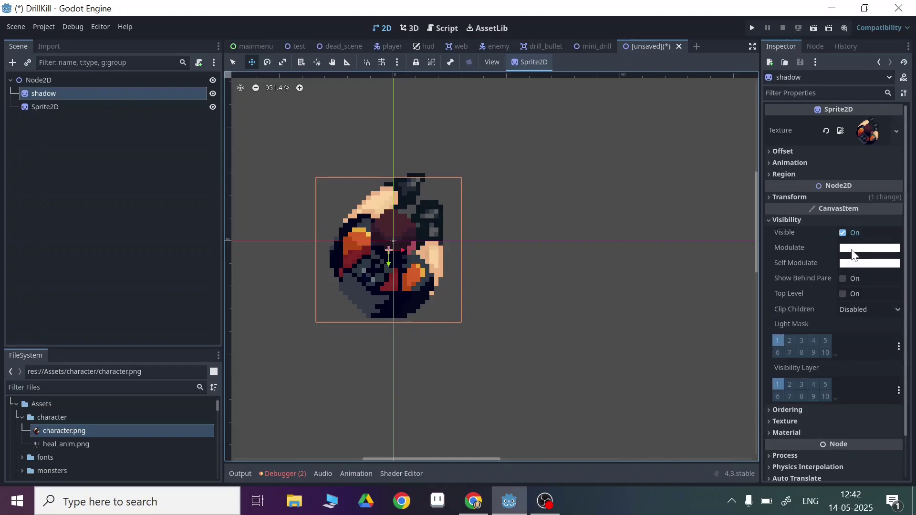
left_click(853, 264)
left_click_drag(903, 89, 912, 148)
left_click(133, 219)
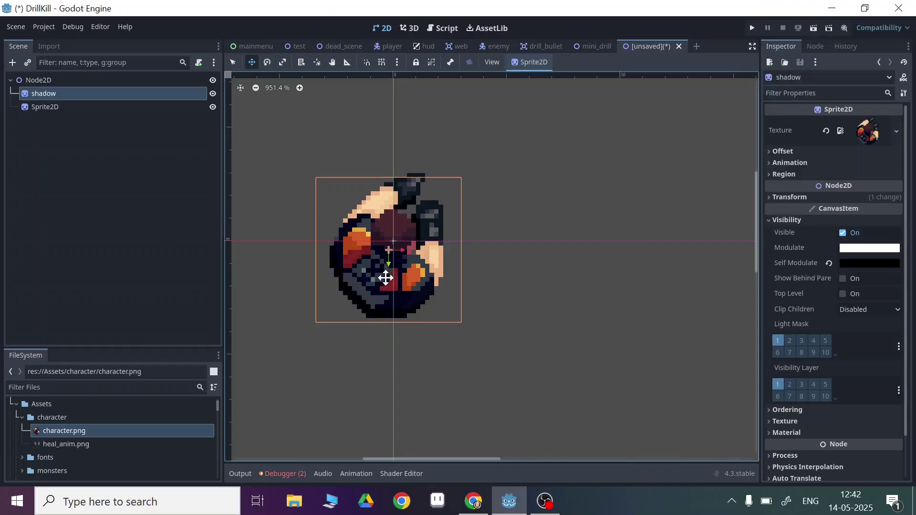
Adjust the shadow sprite's horizontal offset from the character and lower its Self Modulate alpha to 0.415.
mouse_move(384, 266)
left_mouse_down()
mouse_move(339, 295)
mouse_move(360, 266)
mouse_move(380, 285)
mouse_move(376, 263)
left_mouse_up()
left_click(859, 266)
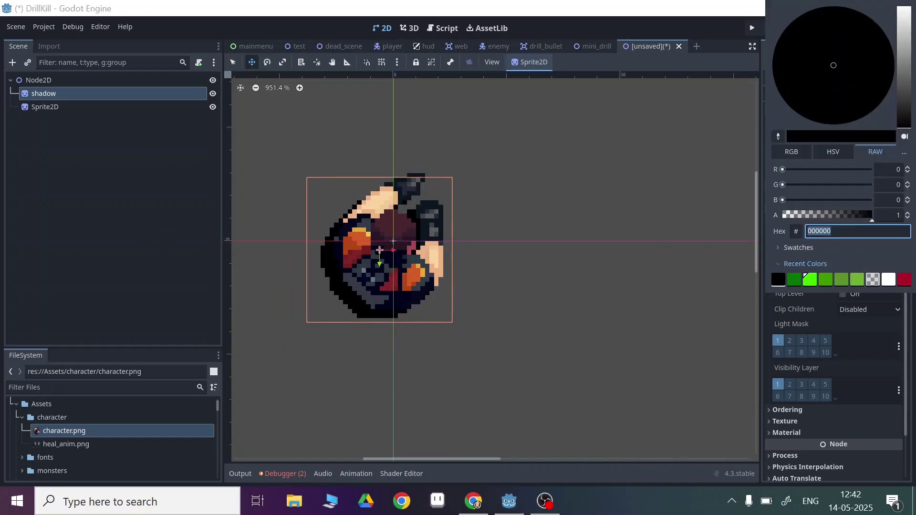
left_click_drag(872, 216, 820, 216)
scroll(396, 207, "down", 1)
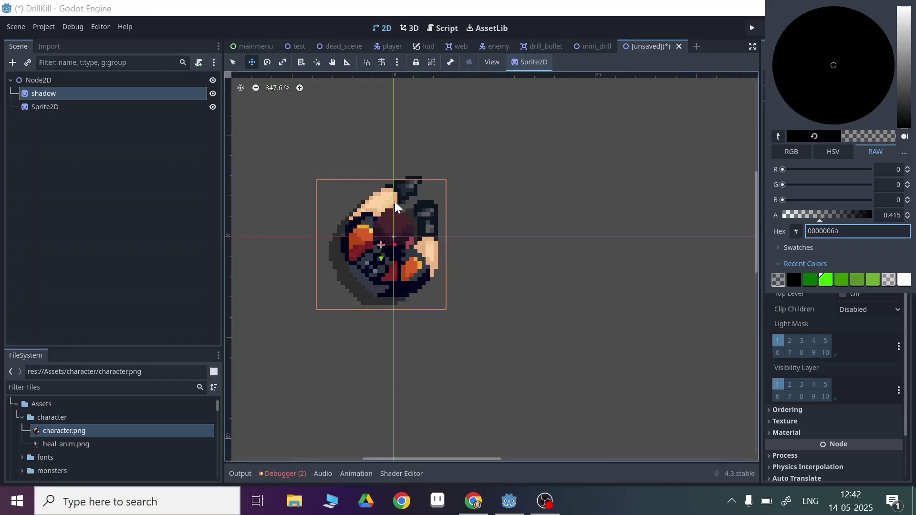
scroll(396, 207, "up", 1)
left_click(377, 253)
mouse_move(325, 231)
left_mouse_down()
mouse_move(334, 268)
mouse_move(319, 237)
mouse_move(331, 230)
left_mouse_up()
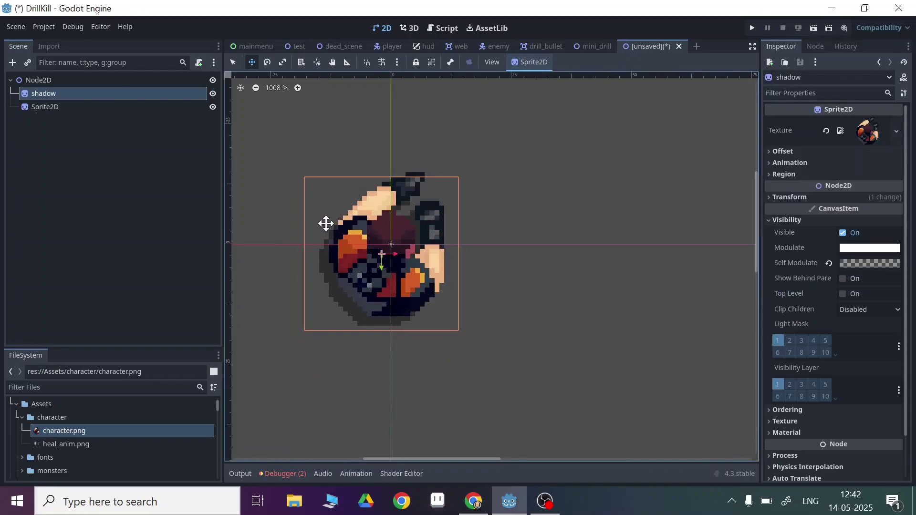
Delete the shadow node from the scene, keeping only the Sprite2D character.
left_click(109, 143)
left_click(82, 93)
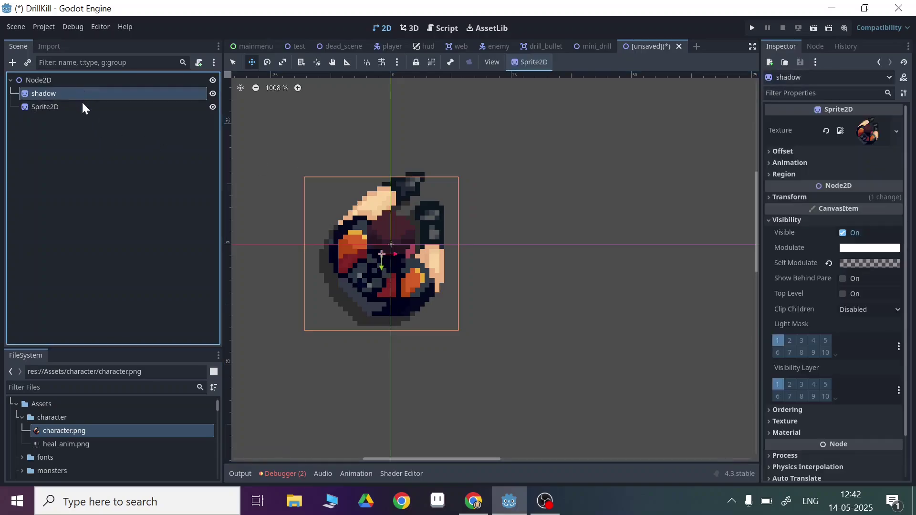
key("Delete")
left_click(467, 265)
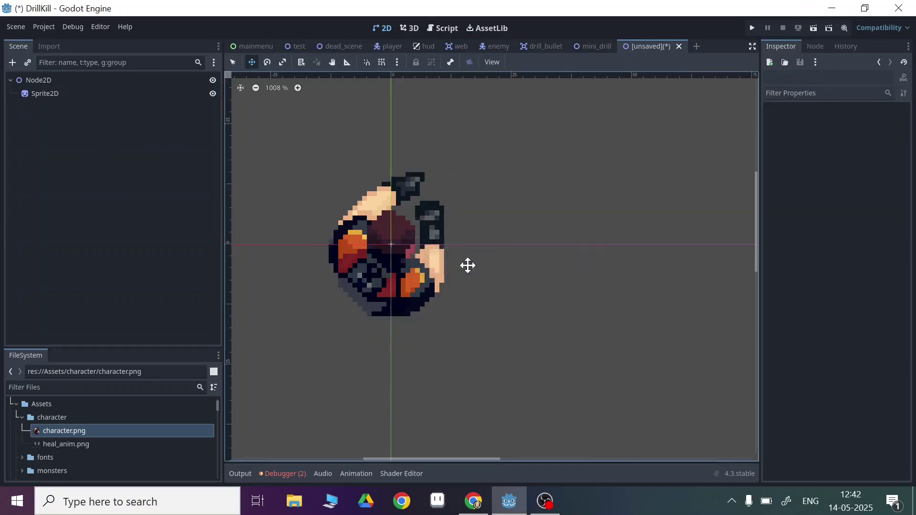
Switch to the browser and copy the full Drop Shadow shader code from the Godot Shaders page.
left_click(473, 501)
scroll(376, 263, "down", 3)
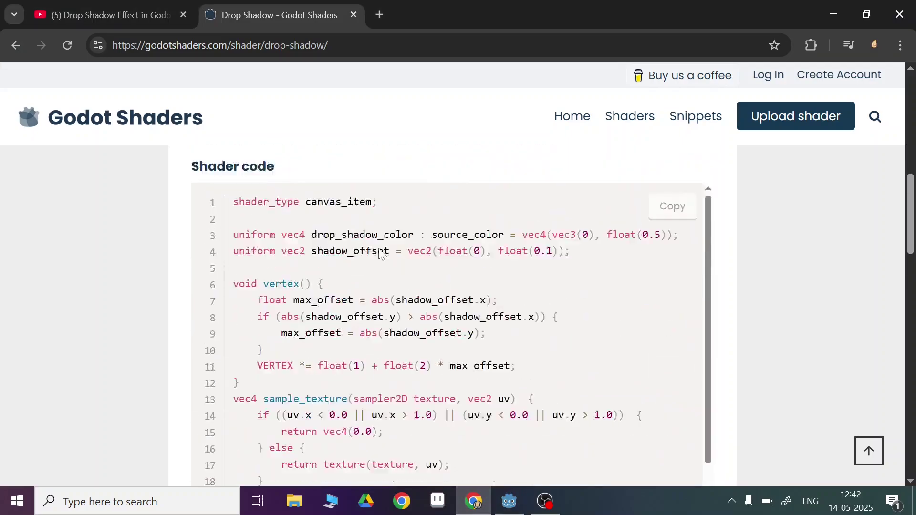
scroll(284, 224, "up", 3)
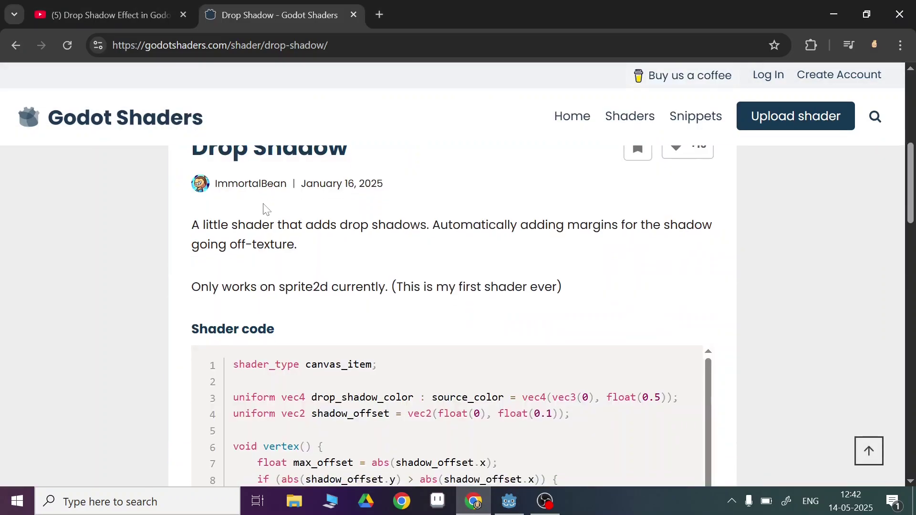
left_click_drag(186, 185, 352, 200)
left_click(450, 214)
left_click_drag(906, 189, 906, 225)
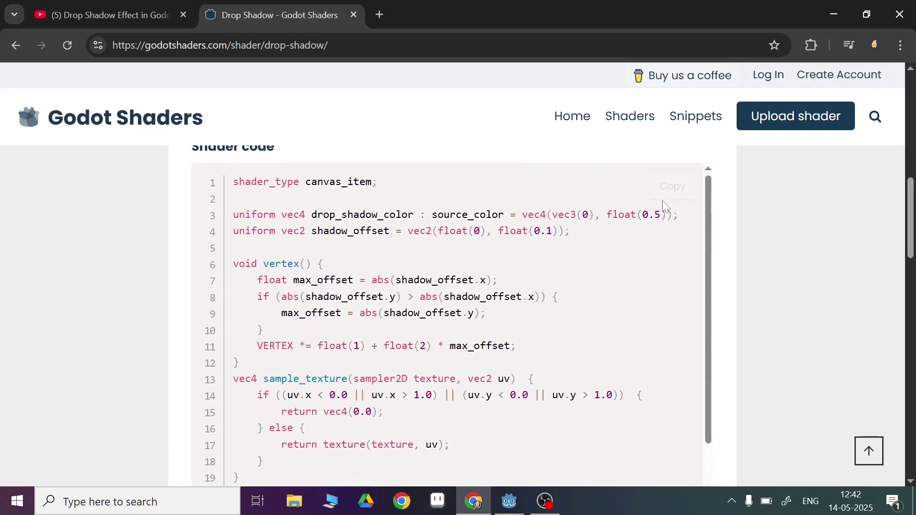
left_click(666, 186)
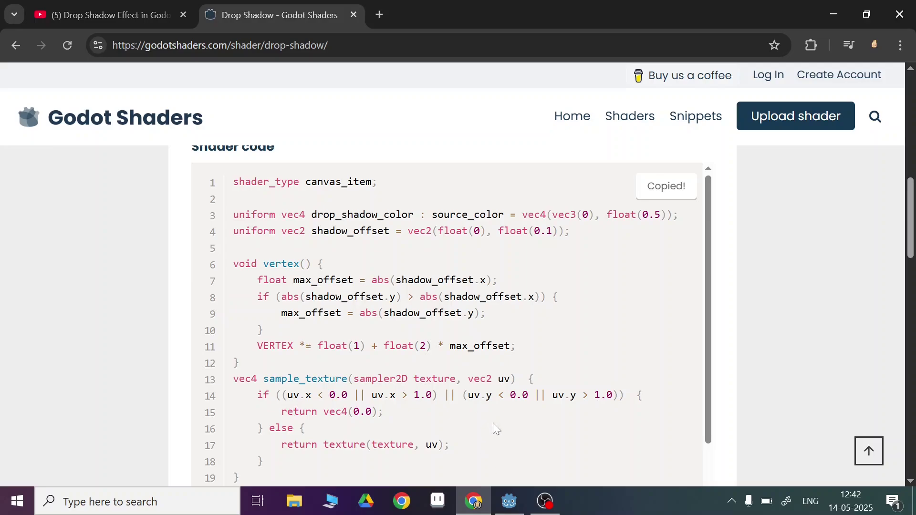
Switch back to Godot and give the Sprite2D node a new ShaderMaterial.
left_click(509, 500)
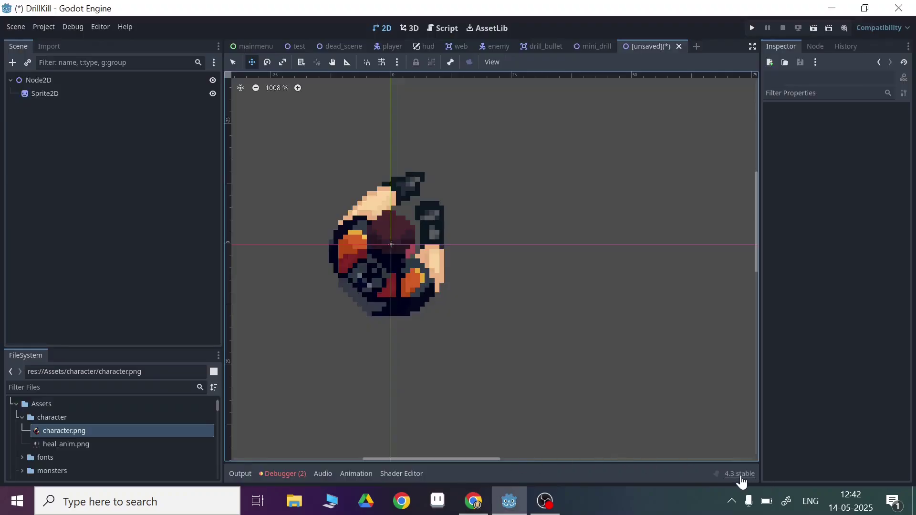
left_click(84, 96)
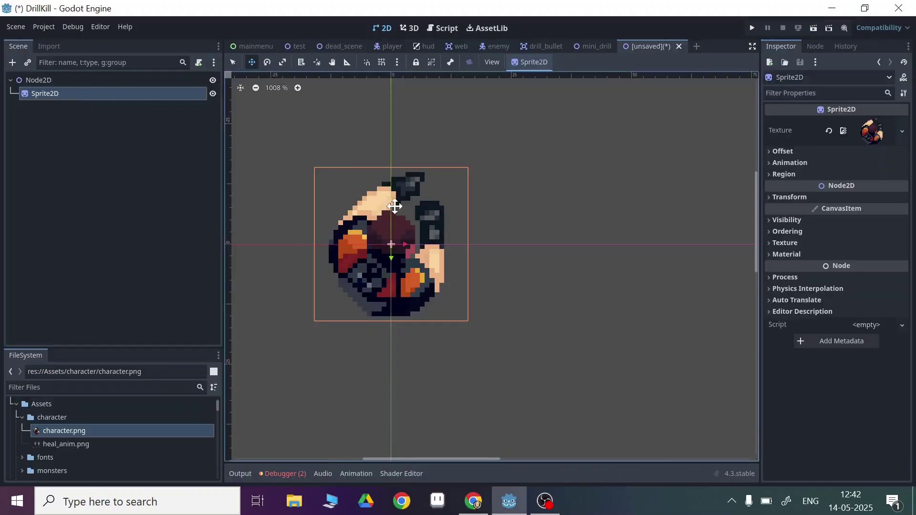
left_click(810, 220)
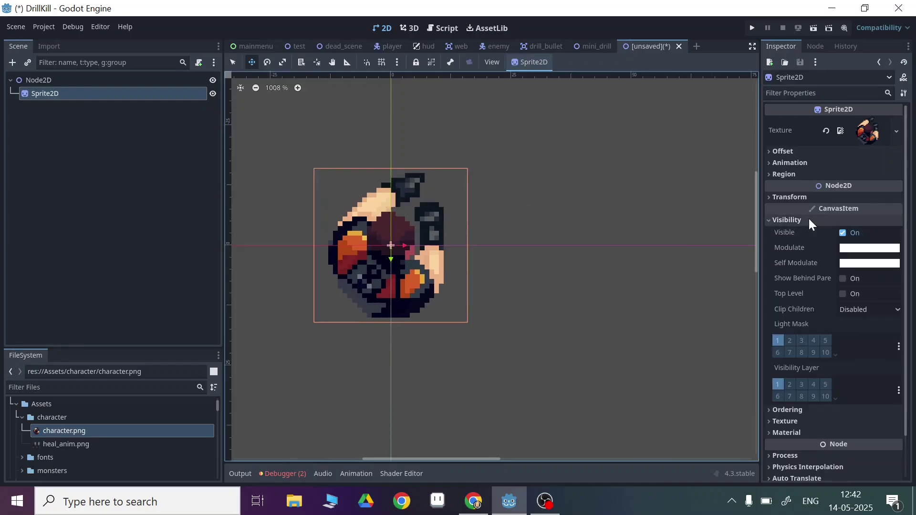
left_click(809, 220)
left_click(793, 253)
left_click(866, 267)
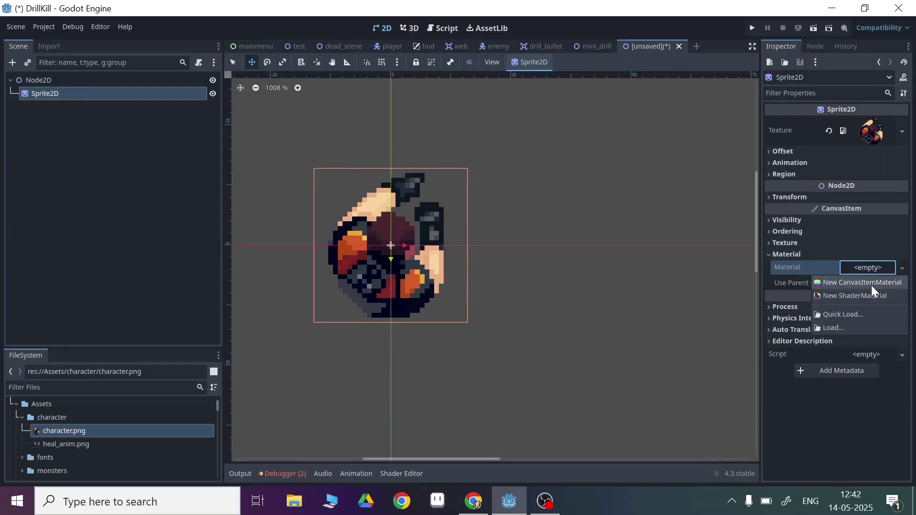
left_click(864, 296)
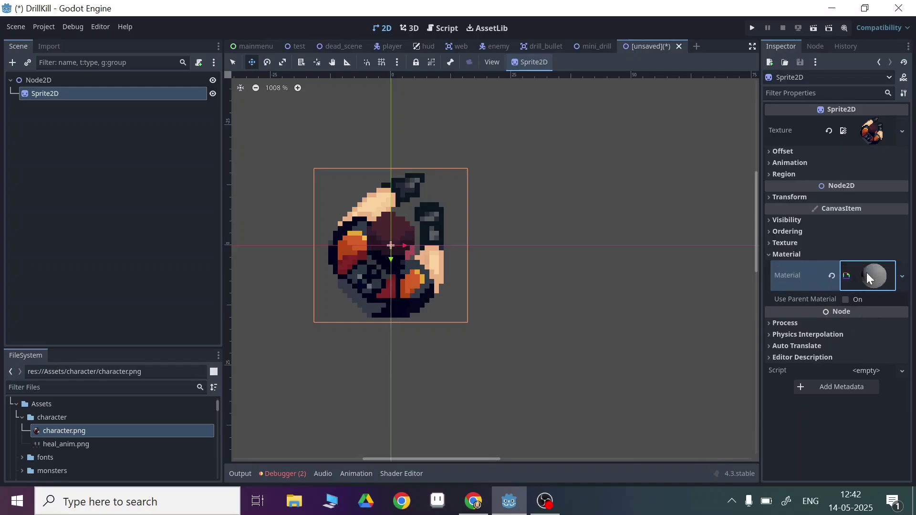
Create a new shader file for the material, named drop shadow.gdshader, in the res://shader folder.
left_click(867, 276)
left_click(863, 373)
left_click(861, 390)
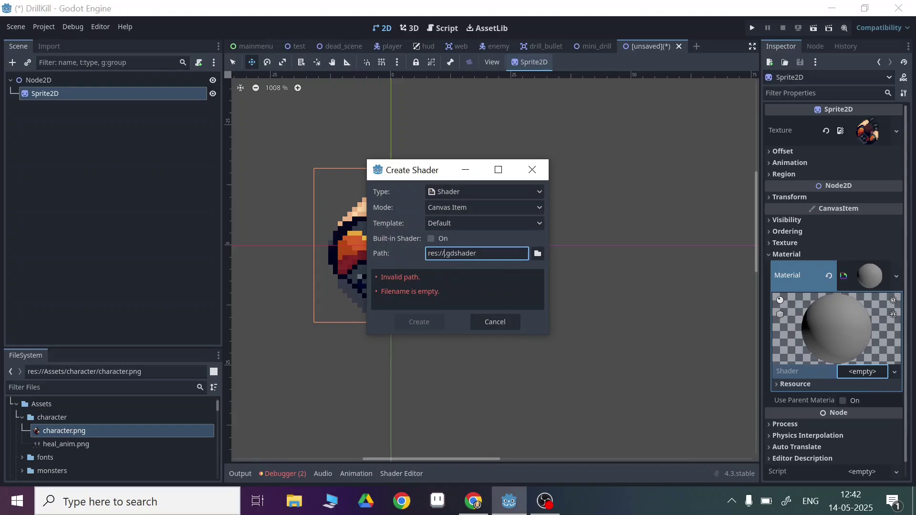
type("drop shadow")
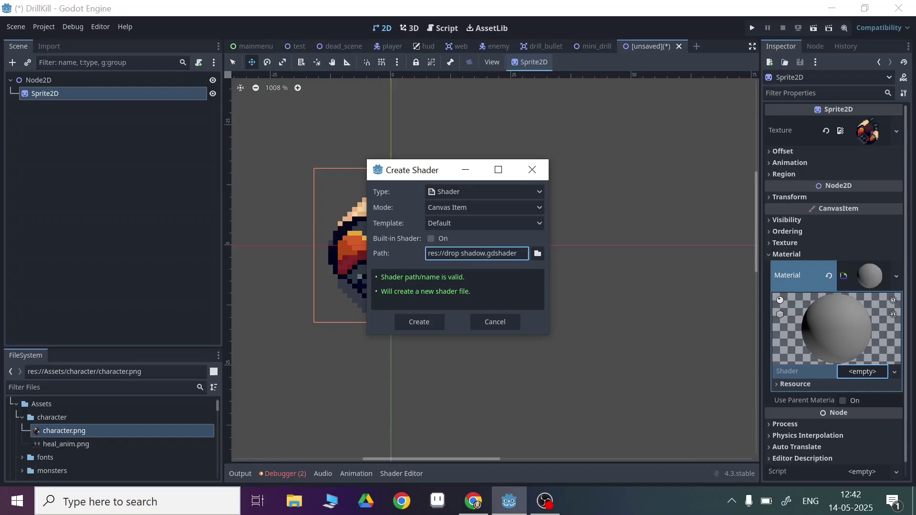
left_click(537, 254)
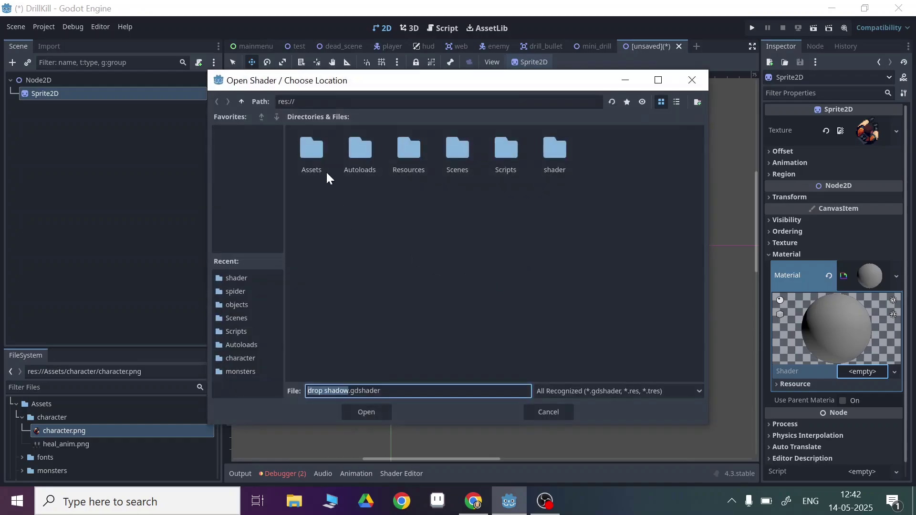
double_click(417, 161)
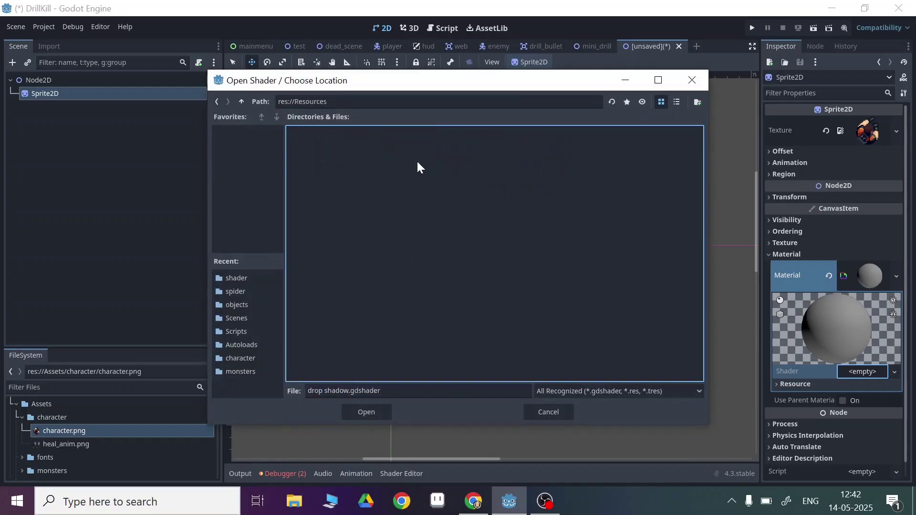
left_click(242, 102)
double_click(566, 157)
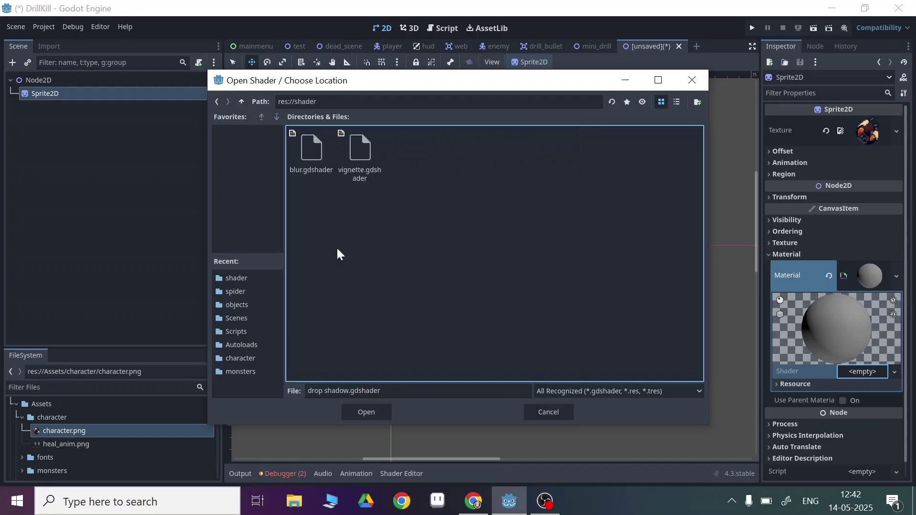
left_click(366, 412)
left_click(418, 321)
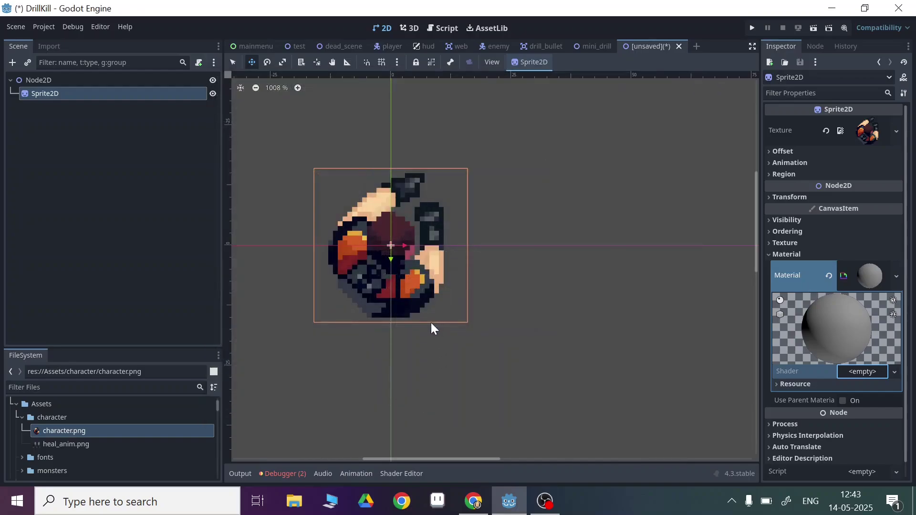
Open the drop shadow shader for editing and replace its entire default code with the copied shader code.
left_click(873, 371)
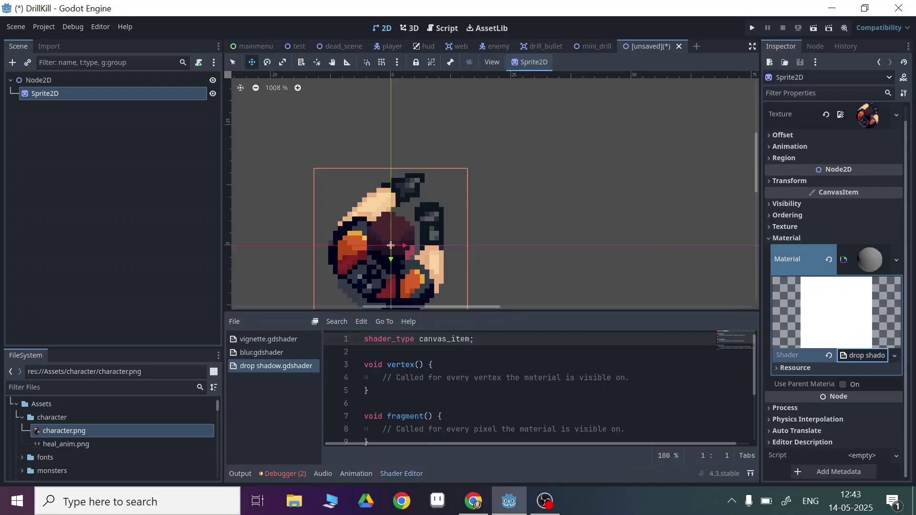
key("ctrl+a")
key("ctrl+v")
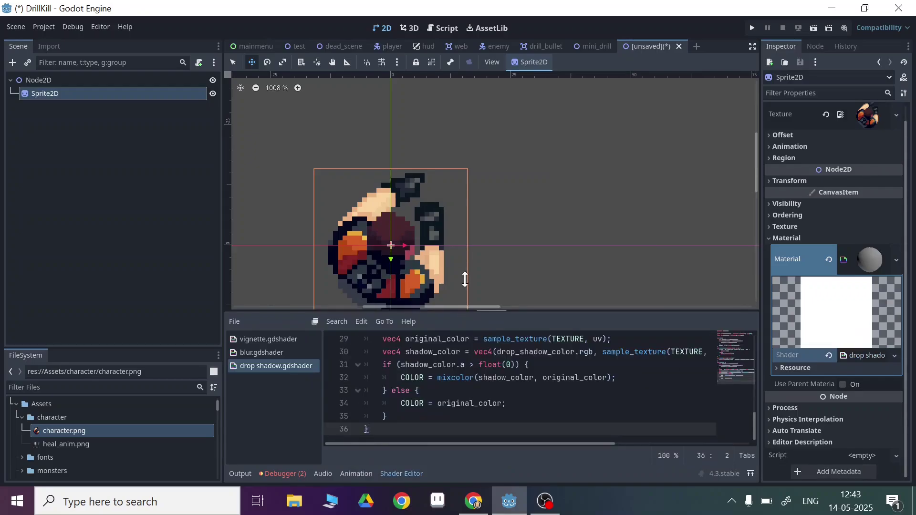
Examine the shader's shadow around the character sprite and read through the pasted shader code.
left_click_drag(465, 279, 472, 324)
scroll(450, 186, "down", 4)
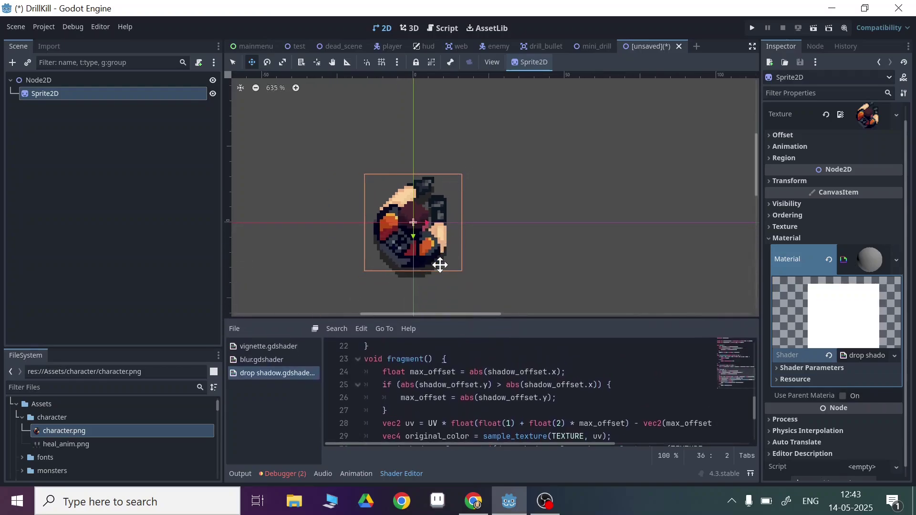
scroll(431, 274, "up", 5)
scroll(416, 244, "down", 3)
scroll(441, 382, "down", 3)
scroll(442, 377, "up", 5)
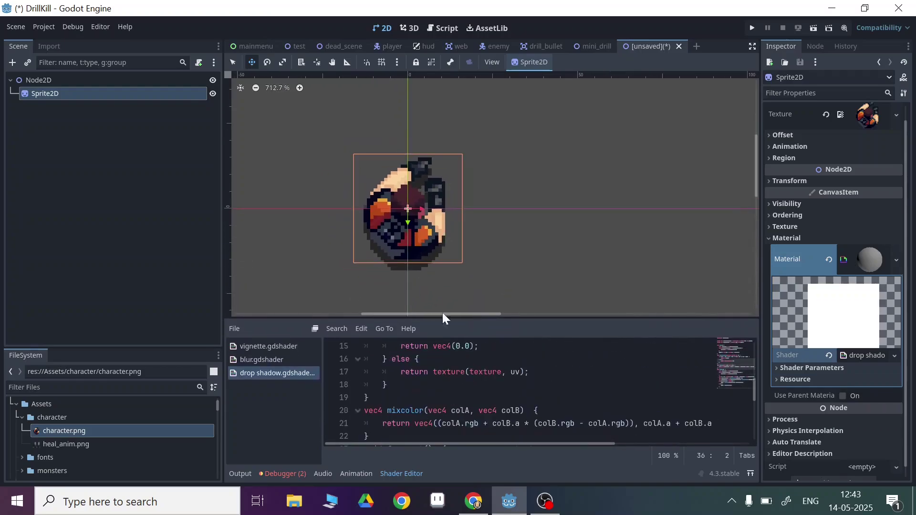
scroll(415, 205, "up", 1)
mouse_move(426, 222)
left_mouse_down()
mouse_move(395, 210)
mouse_move(445, 211)
mouse_move(434, 216)
left_mouse_up()
key("ctrl+z")
scroll(443, 382, "down", 3)
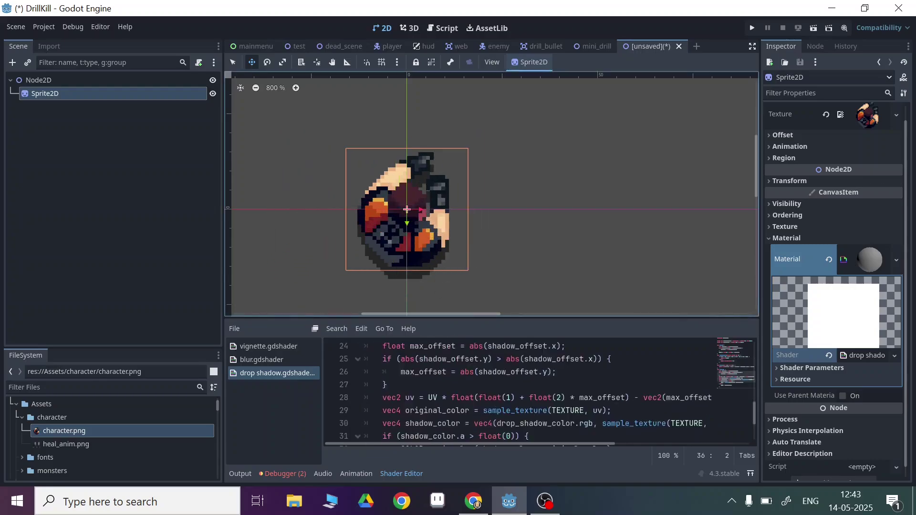
scroll(444, 410, "up", 5)
left_click_drag(414, 372, 477, 436)
left_click(492, 424)
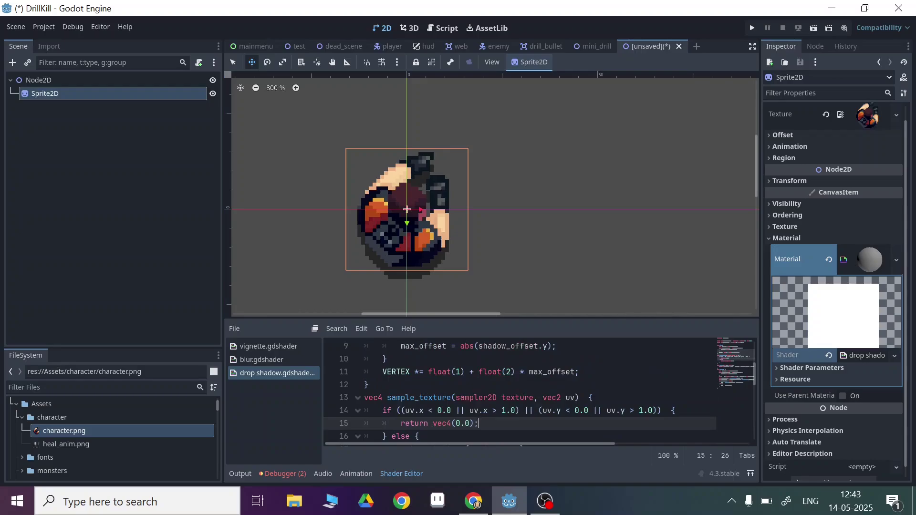
Set the alpha of the material's Drop Shadow Color shader parameter to 0.632.
left_click(807, 366)
scroll(805, 370, "down", 2)
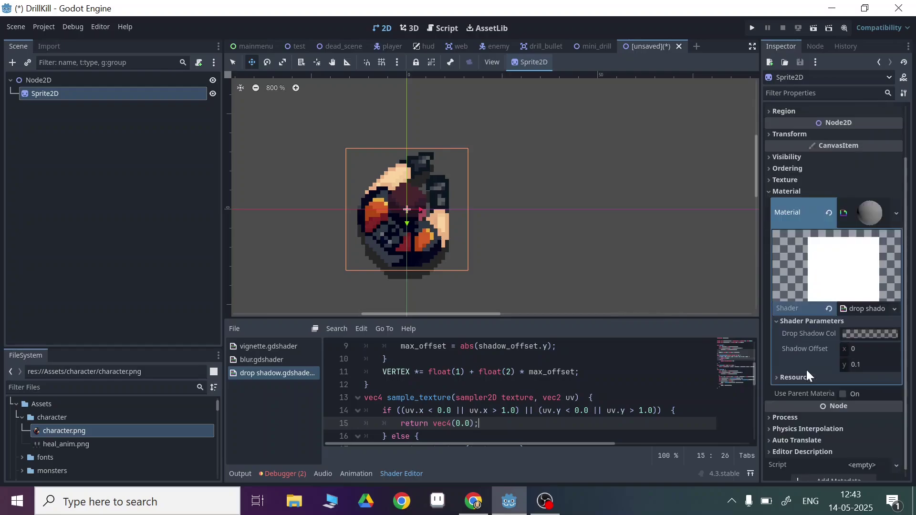
left_click(863, 333)
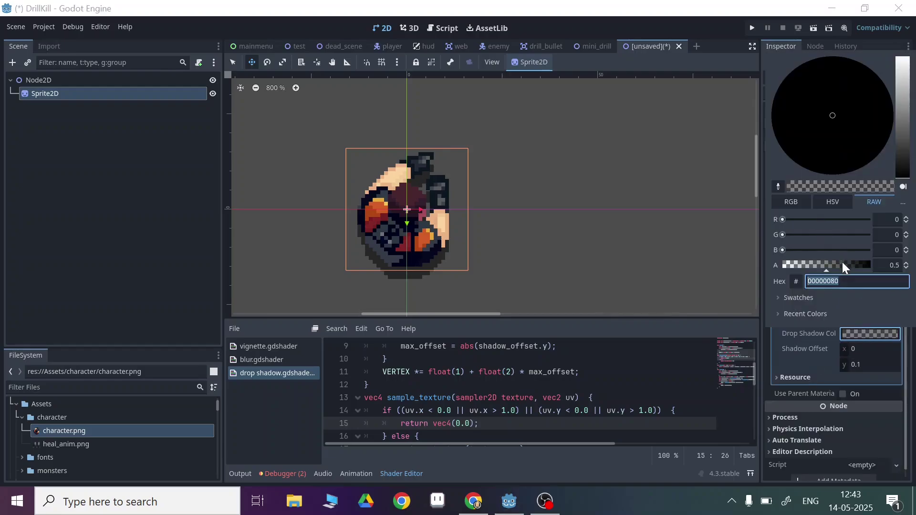
mouse_move(842, 262)
left_mouse_down()
mouse_move(854, 267)
mouse_move(838, 261)
left_mouse_up()
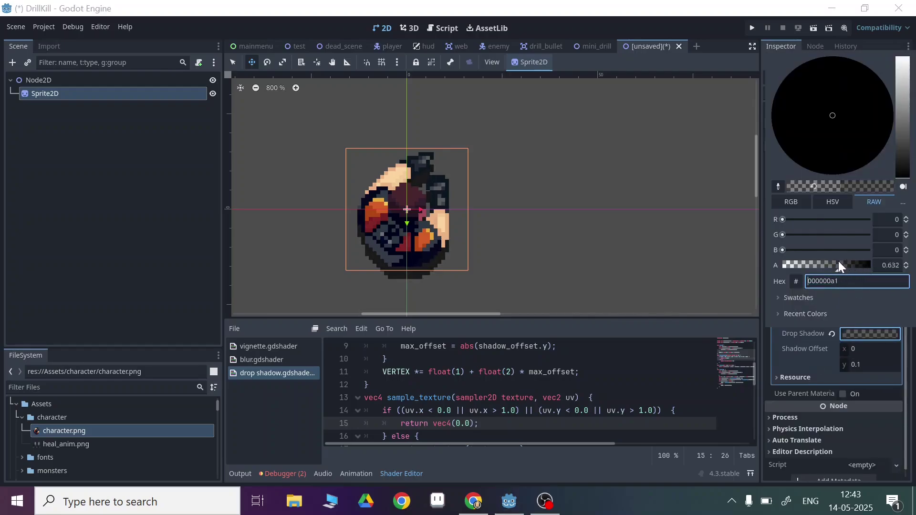
left_click(583, 374)
scroll(583, 382, "down", 2)
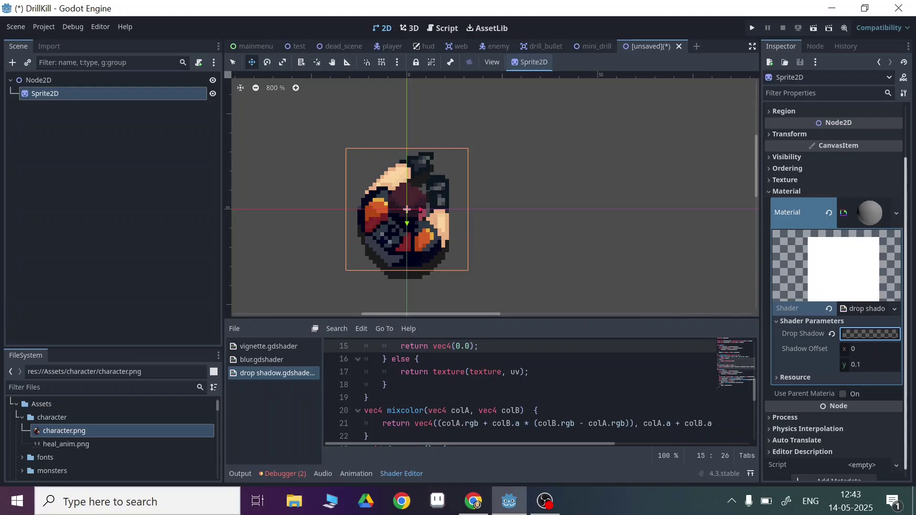
Switch to the browser and review the Drop Shadow shader page, including its description, code, tags and related shaders.
left_click(467, 509)
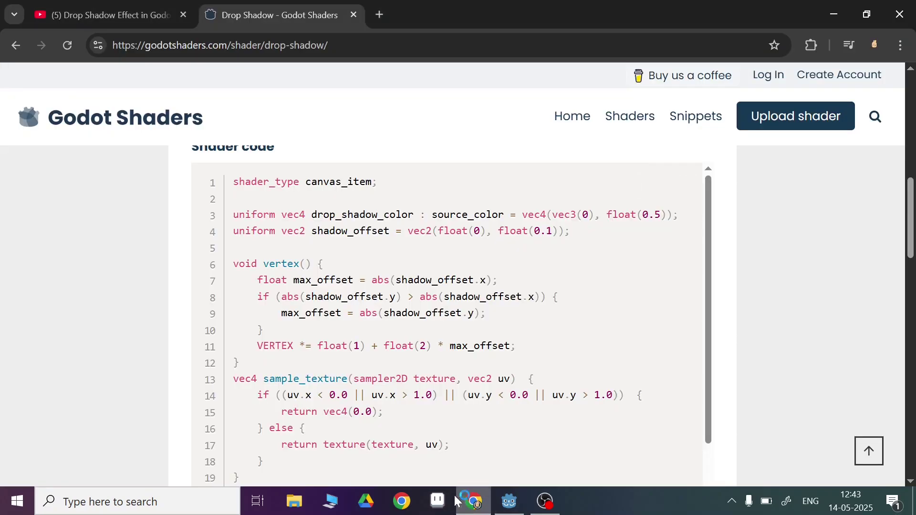
scroll(373, 220, "down", 3)
scroll(374, 221, "up", 3)
scroll(409, 237, "up", 5)
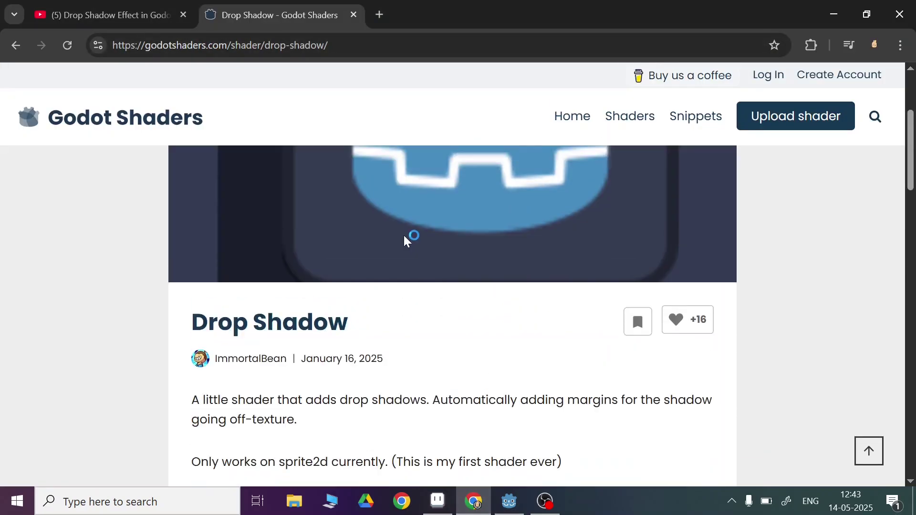
scroll(452, 286, "down", 5)
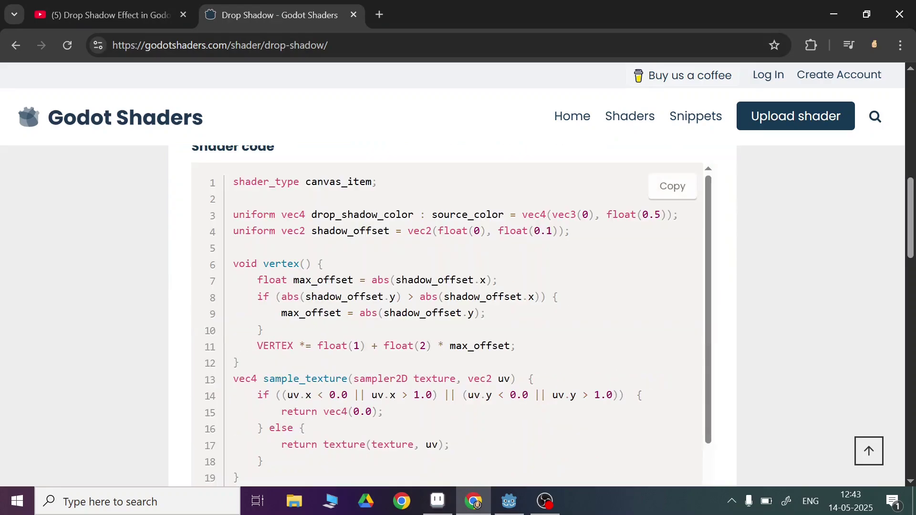
scroll(452, 287, "up", 5)
scroll(450, 286, "down", 10)
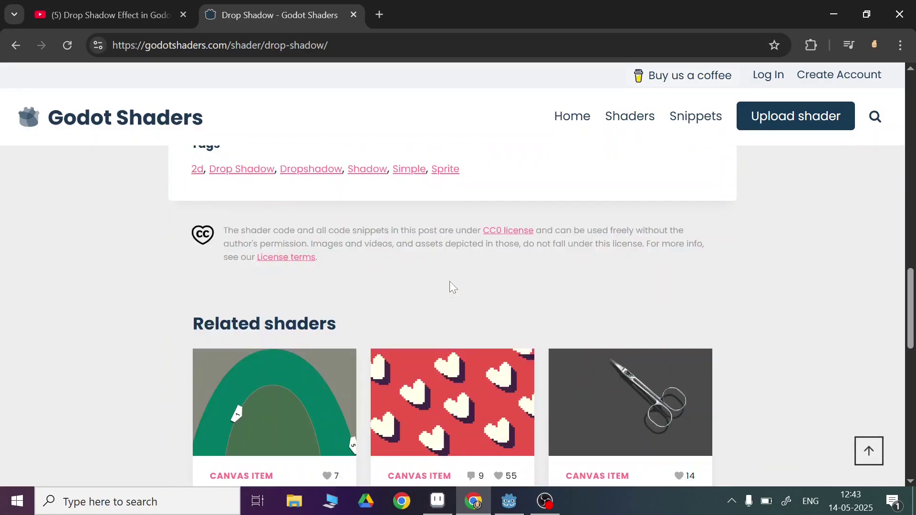
scroll(450, 286, "up", 5)
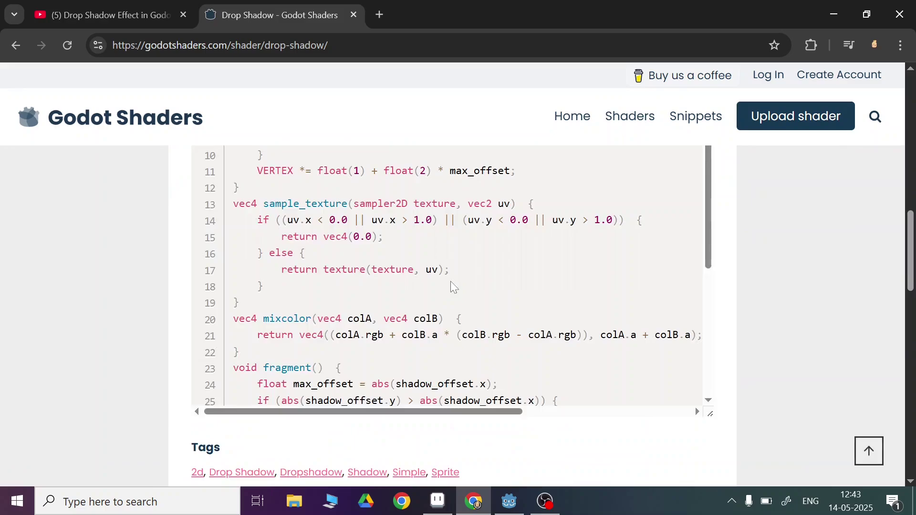